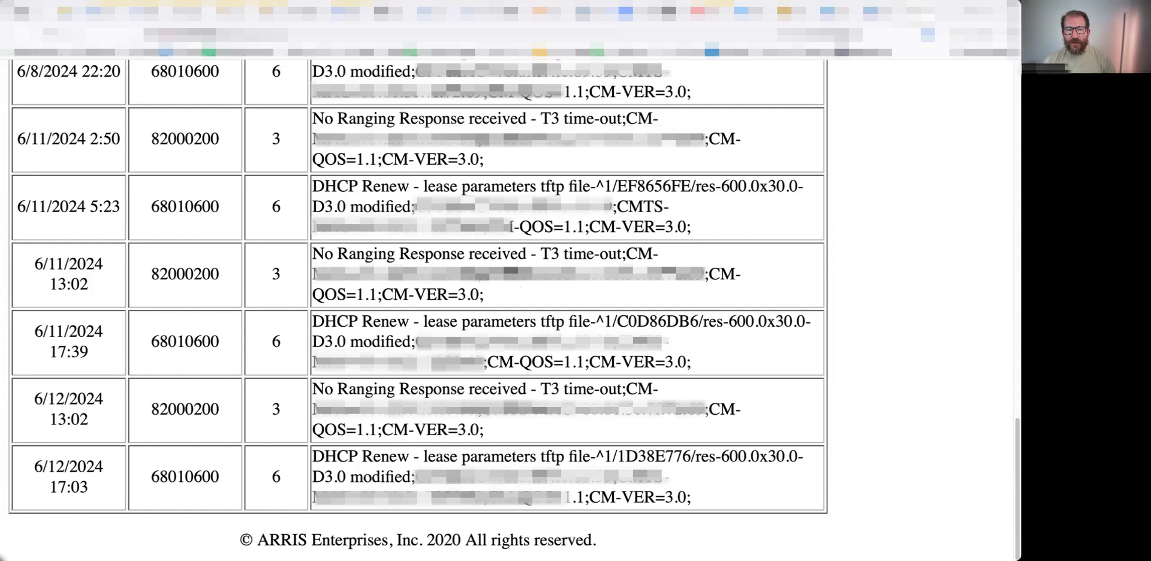
{"action": "left_click_drag", "start_coordinate": [313, 254], "coordinate": [629, 254]}
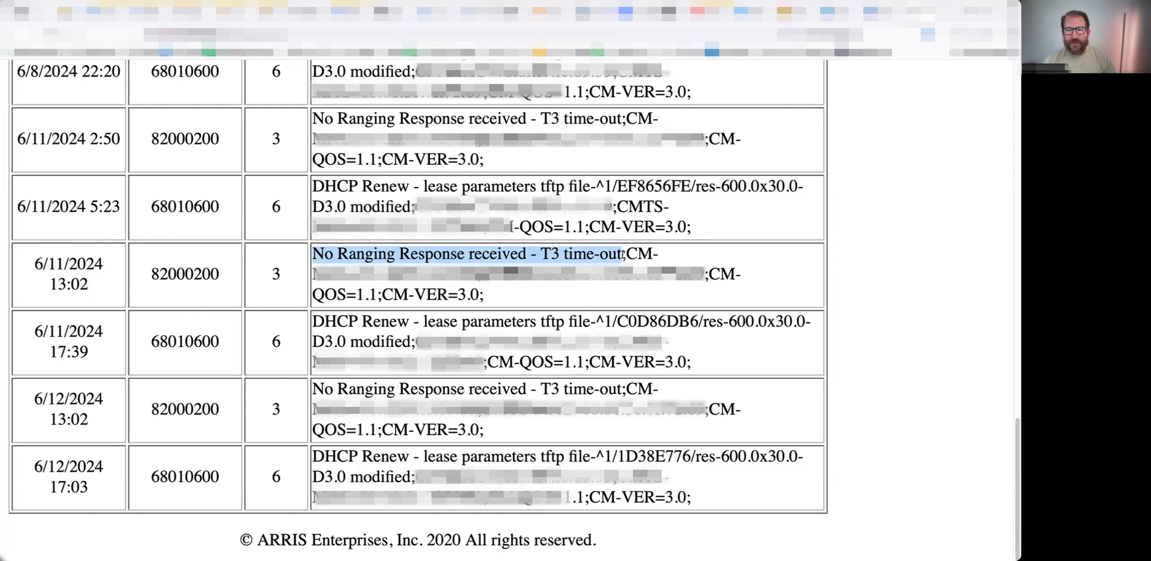
{"action": "left_click", "coordinate": [529, 294]}
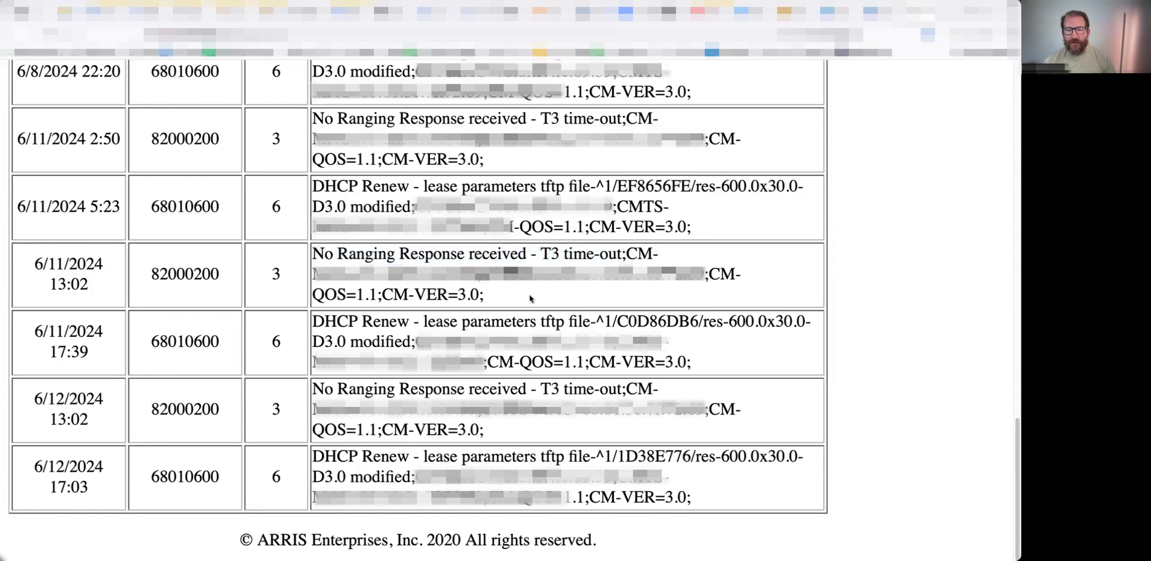
{"action": "left_click_drag", "start_coordinate": [541, 254], "coordinate": [623, 254]}
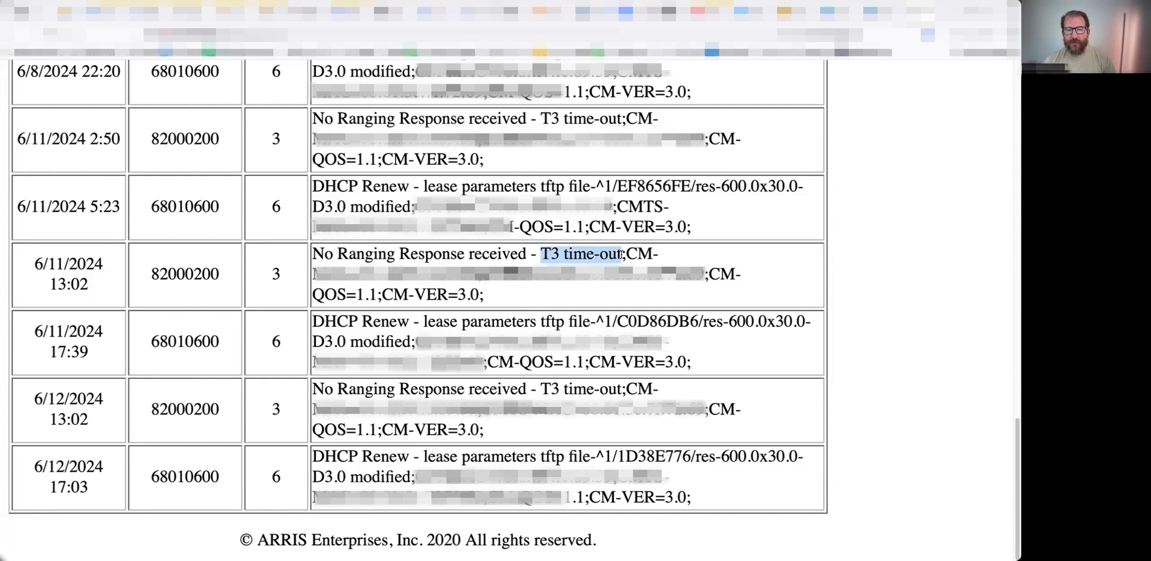
{"action": "left_click", "coordinate": [533, 288]}
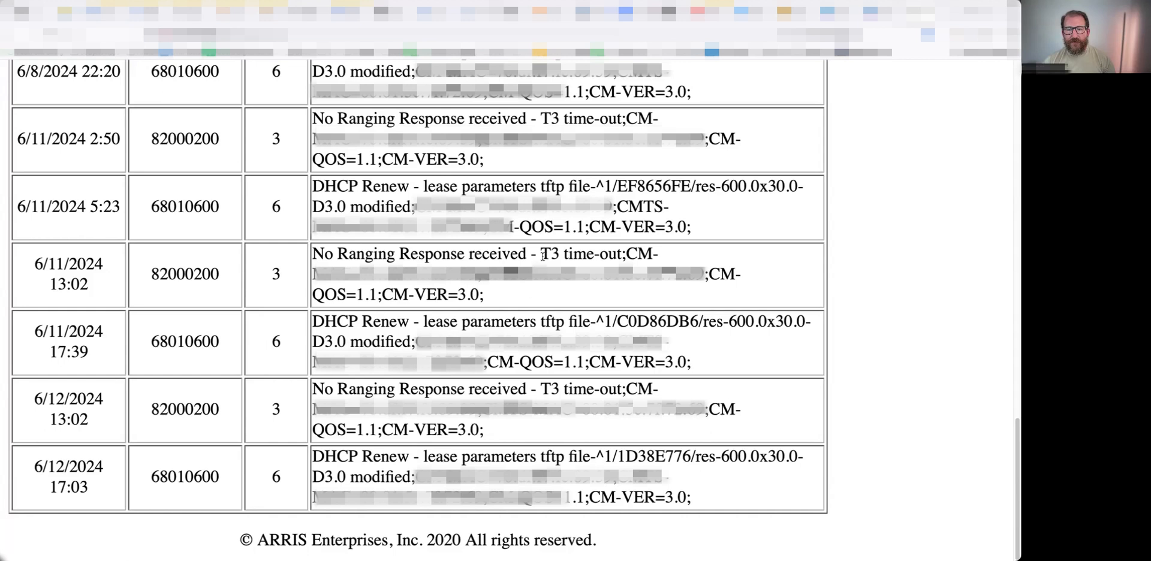
{"action": "left_click_drag", "start_coordinate": [541, 255], "coordinate": [627, 256]}
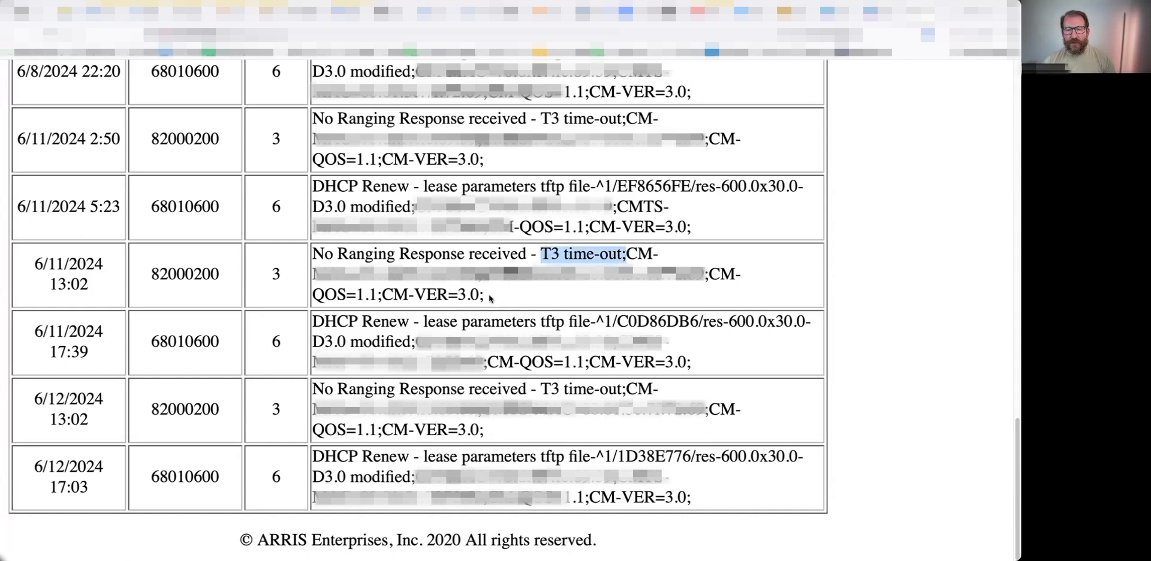
{"action": "left_click", "coordinate": [533, 292]}
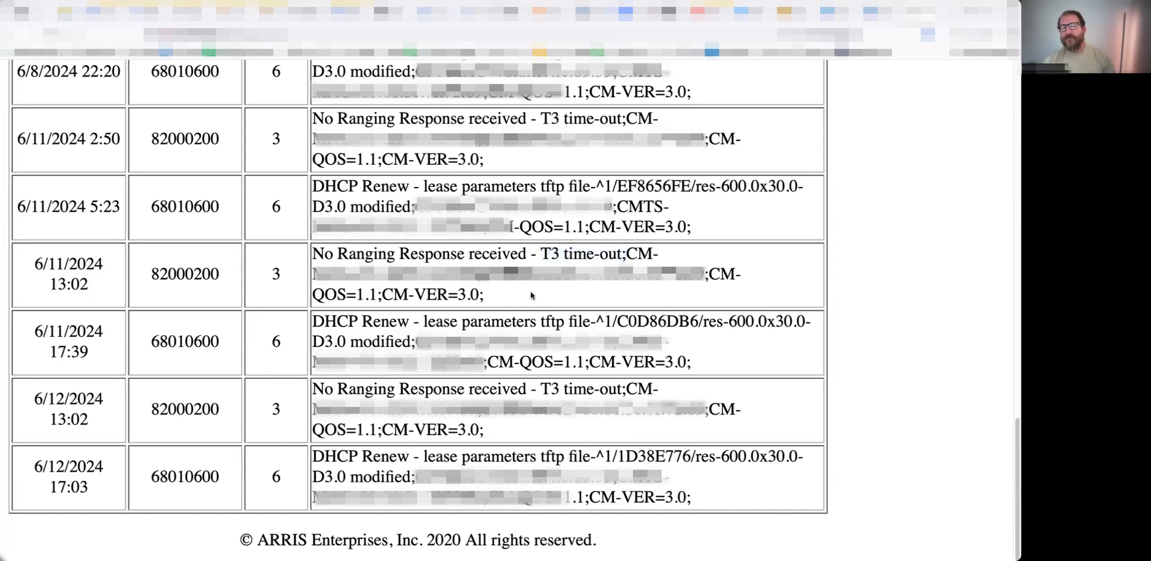